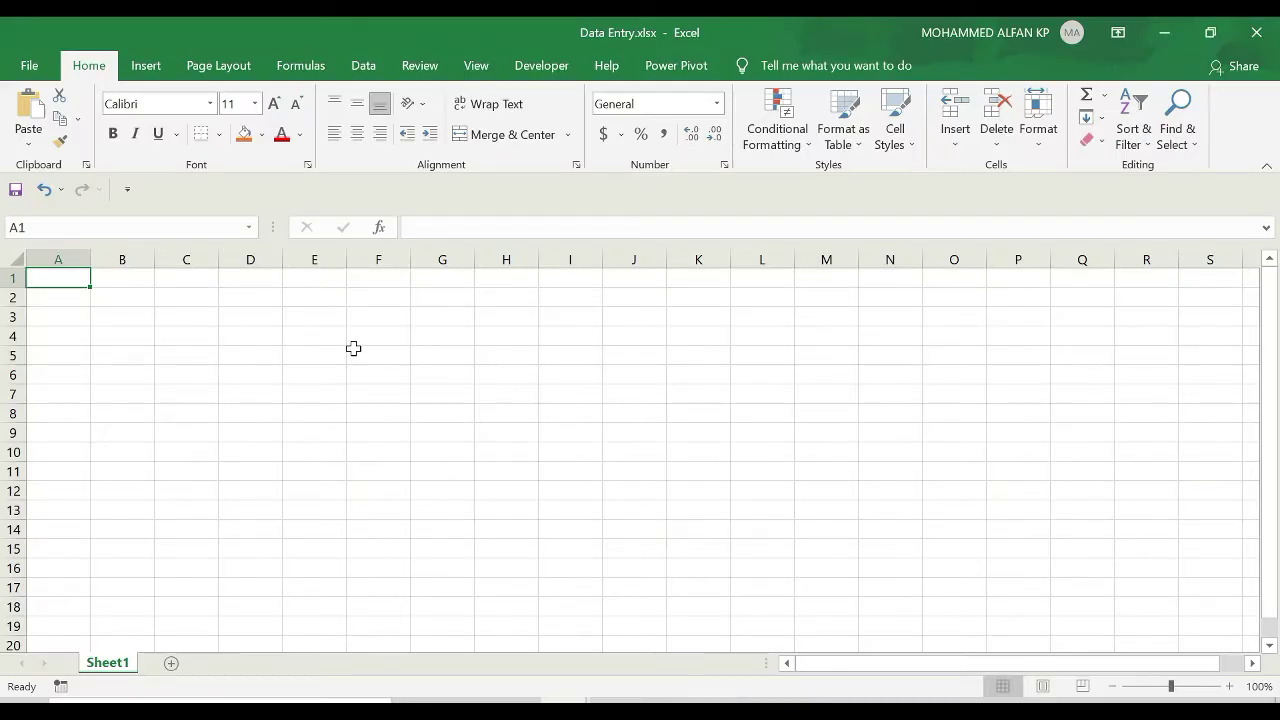
Step: Replace the test text in A1 with the quote 'Nothing is Impossible'
text(ABC)
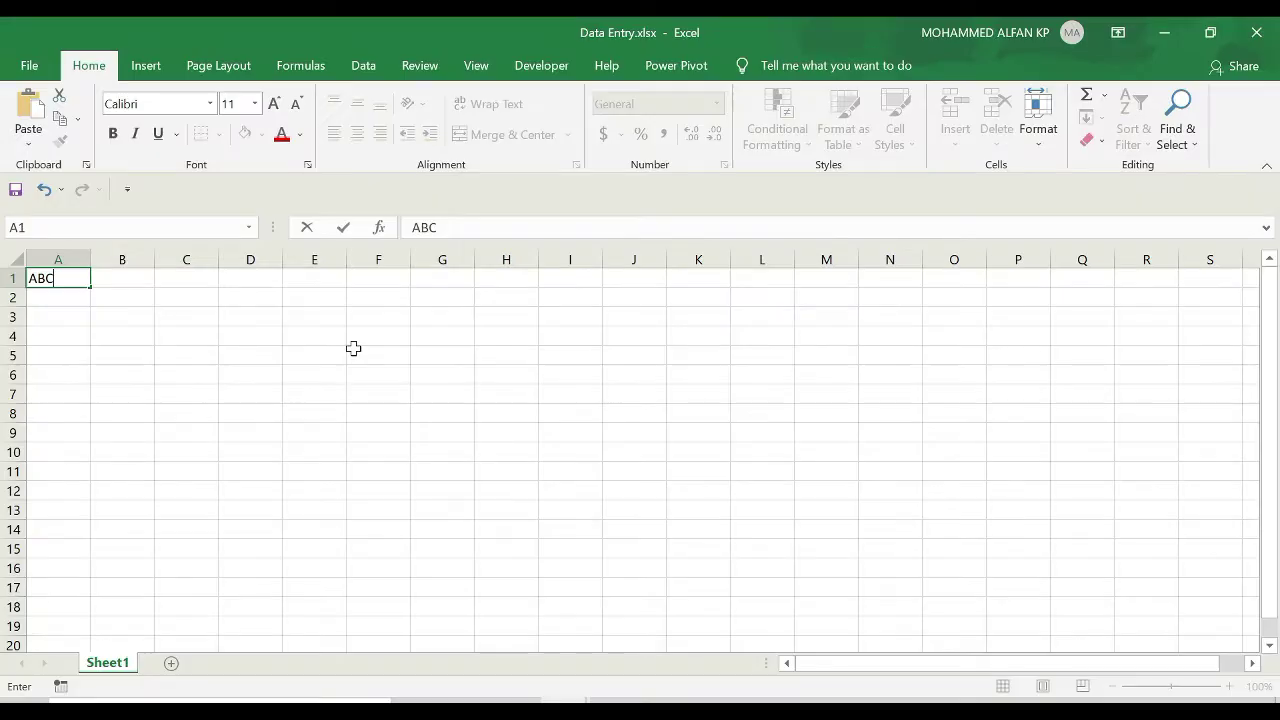
key(BackSpace)
key(BackSpace)
key(BackSpace)
text(Nothi)
key(BackSpace)
key(BackSpace)
key(BackSpace)
key(BackSpace)
key(BackSpace)
text(Nothing is Impossible)
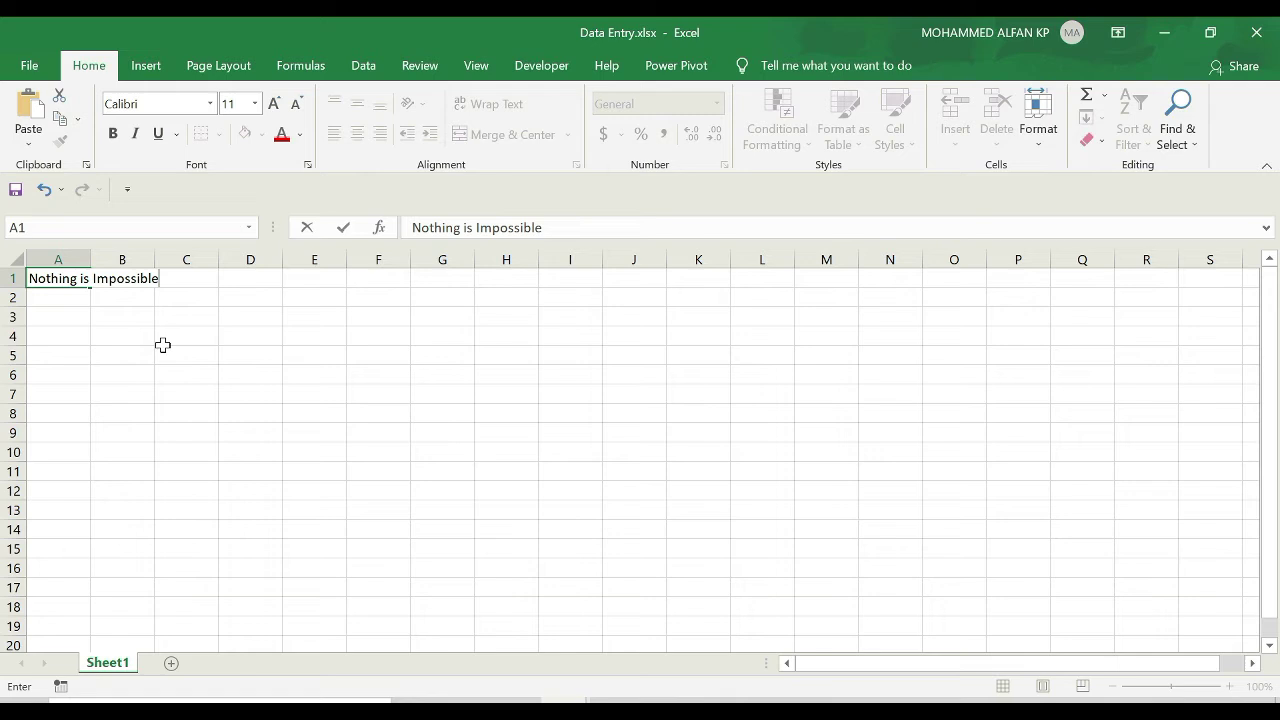
key(F2)
Step: Commit 'Nothing is Impossible' in A1 and return to that cell
key(Return)
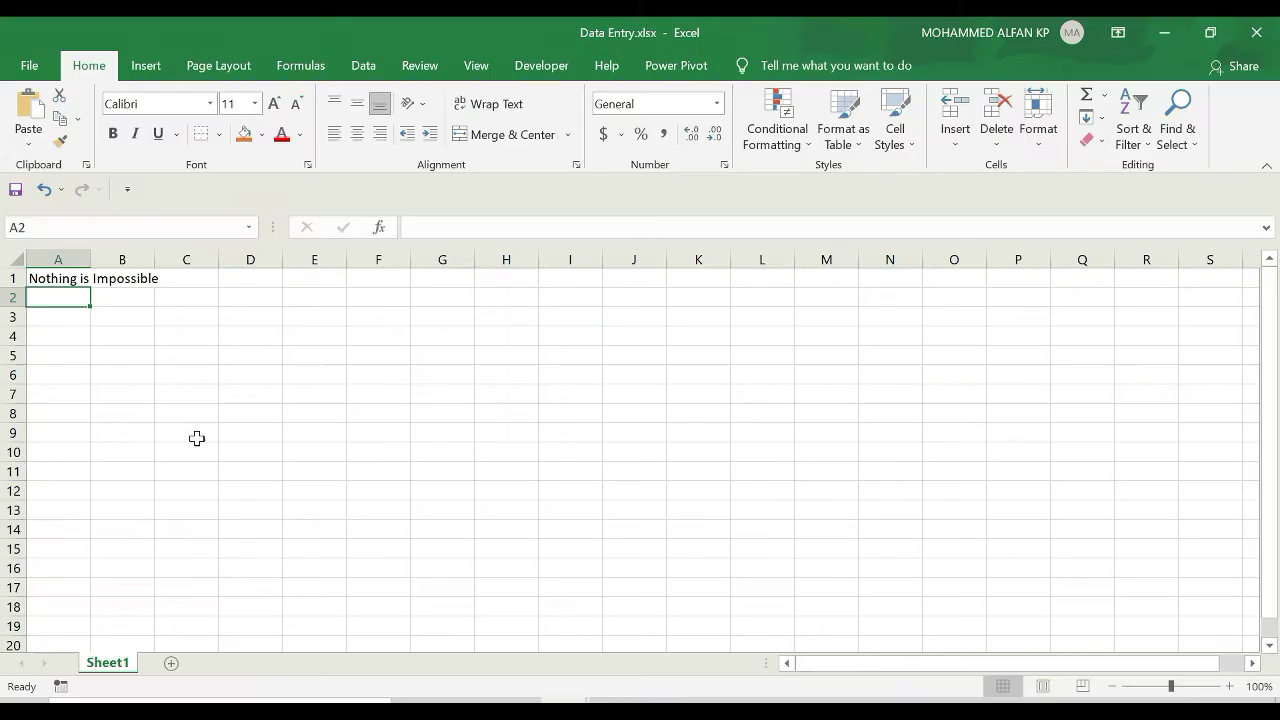
key(Up)
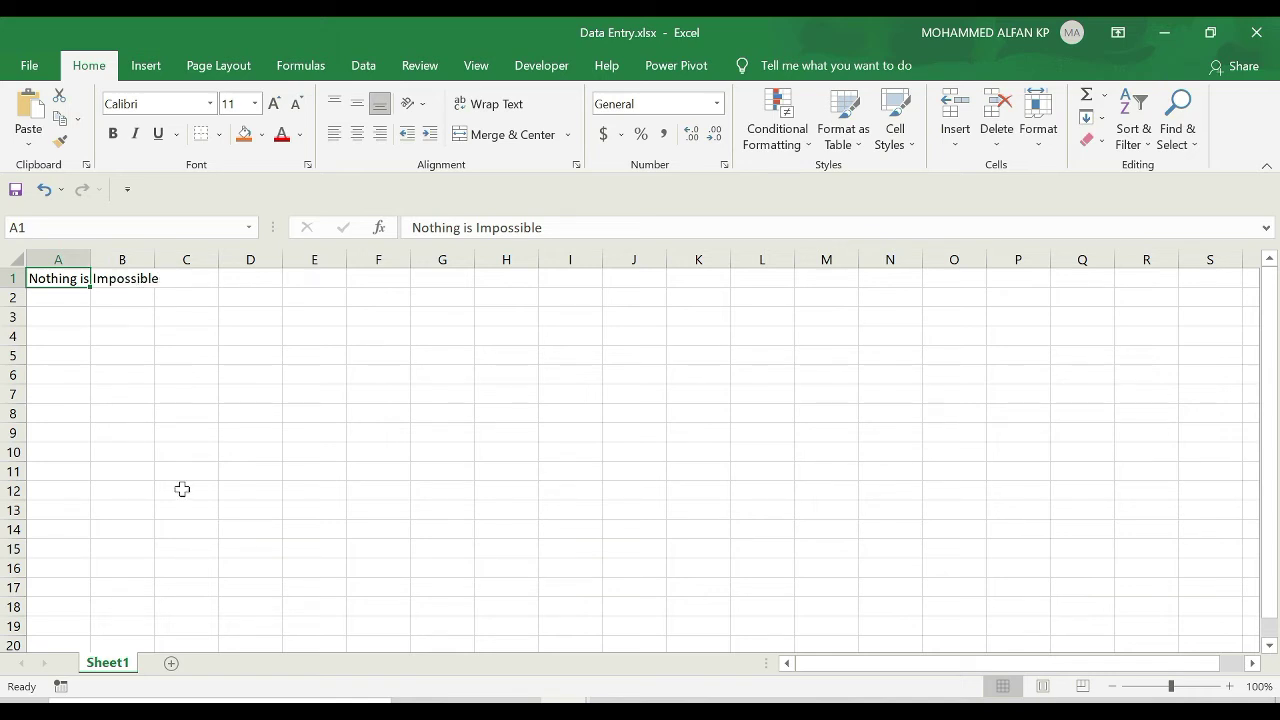
Step: Enter 'There is no shortcuts to any place worth going' in cell A2
key(Down)
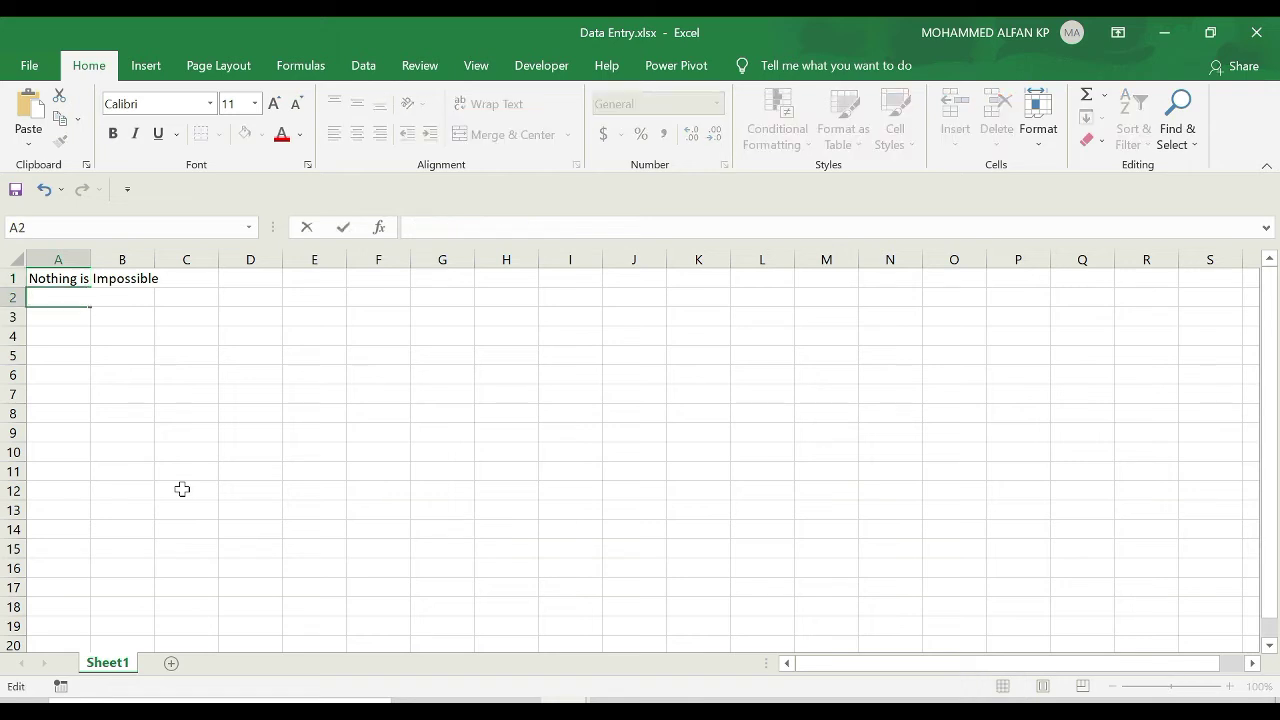
text(There is no shortc)
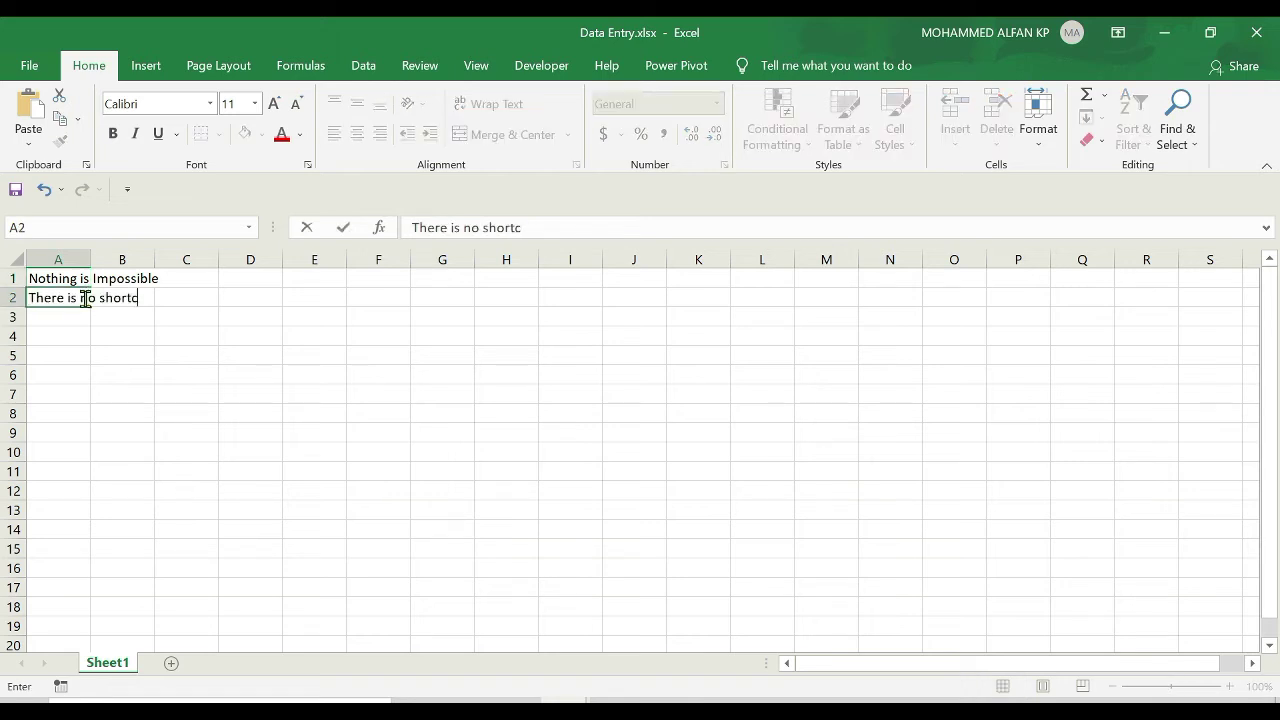
text(uts to any place wo)
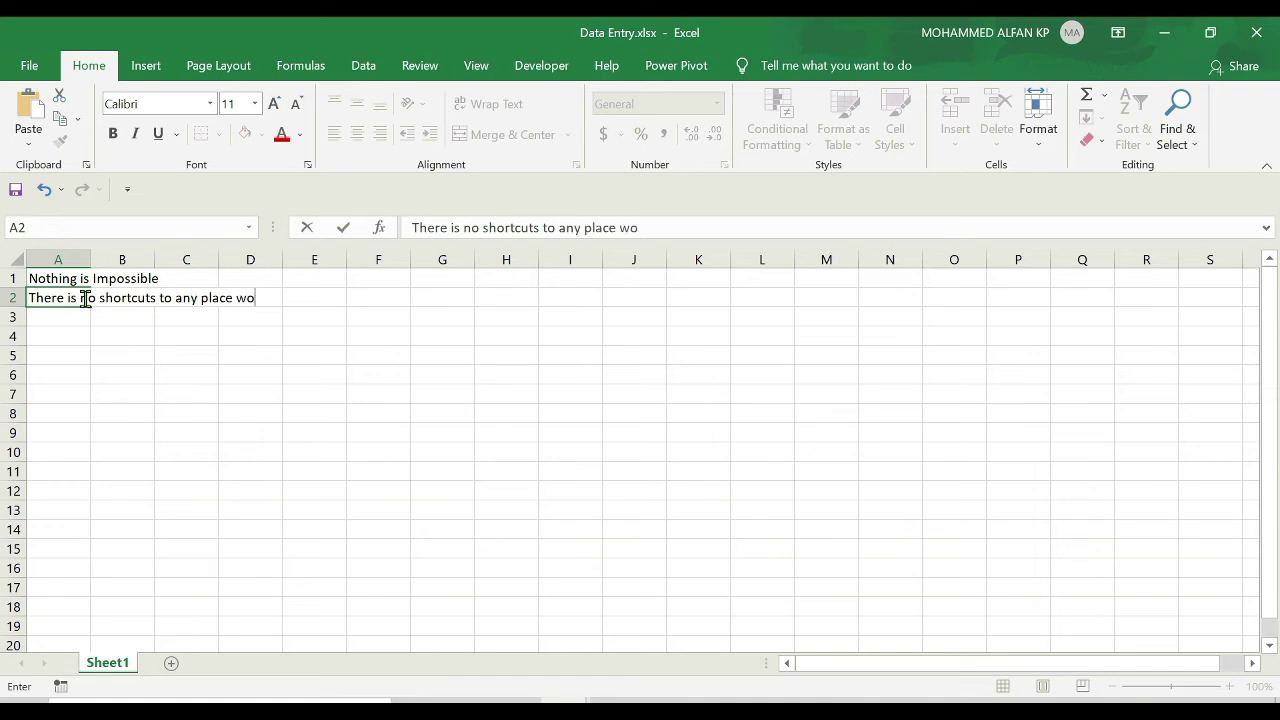
text(rth going)
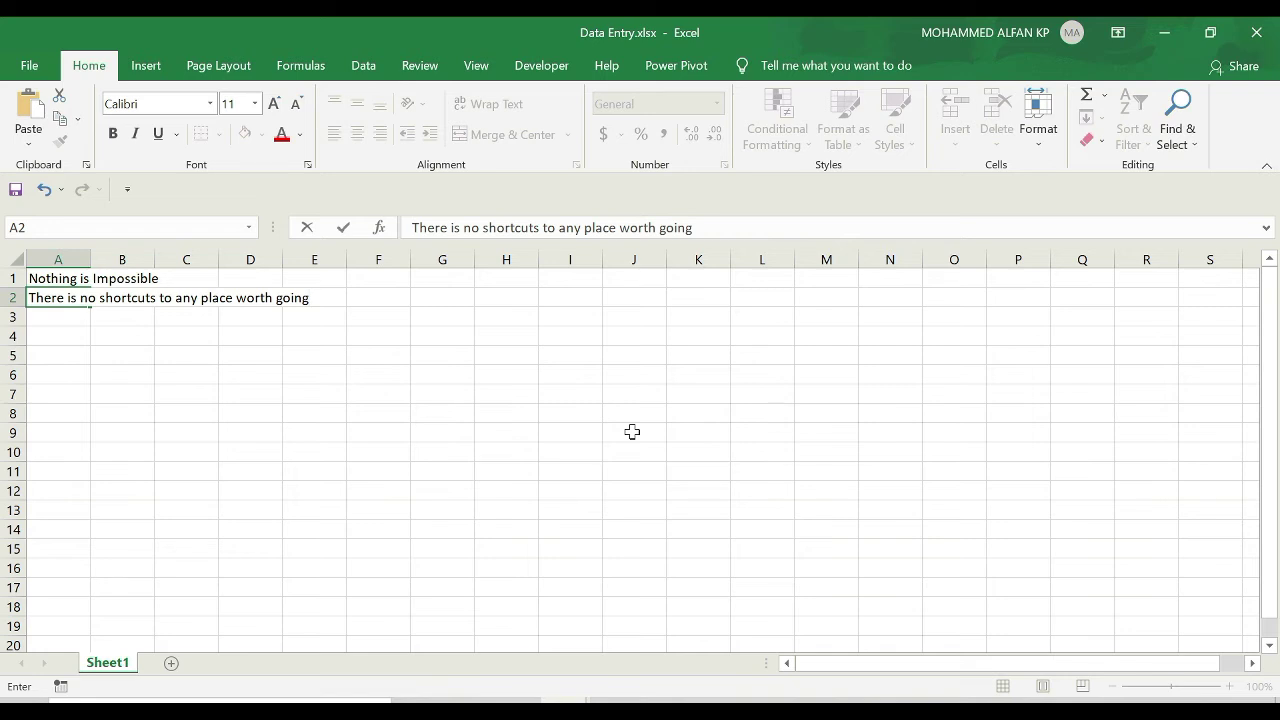
key(Return)
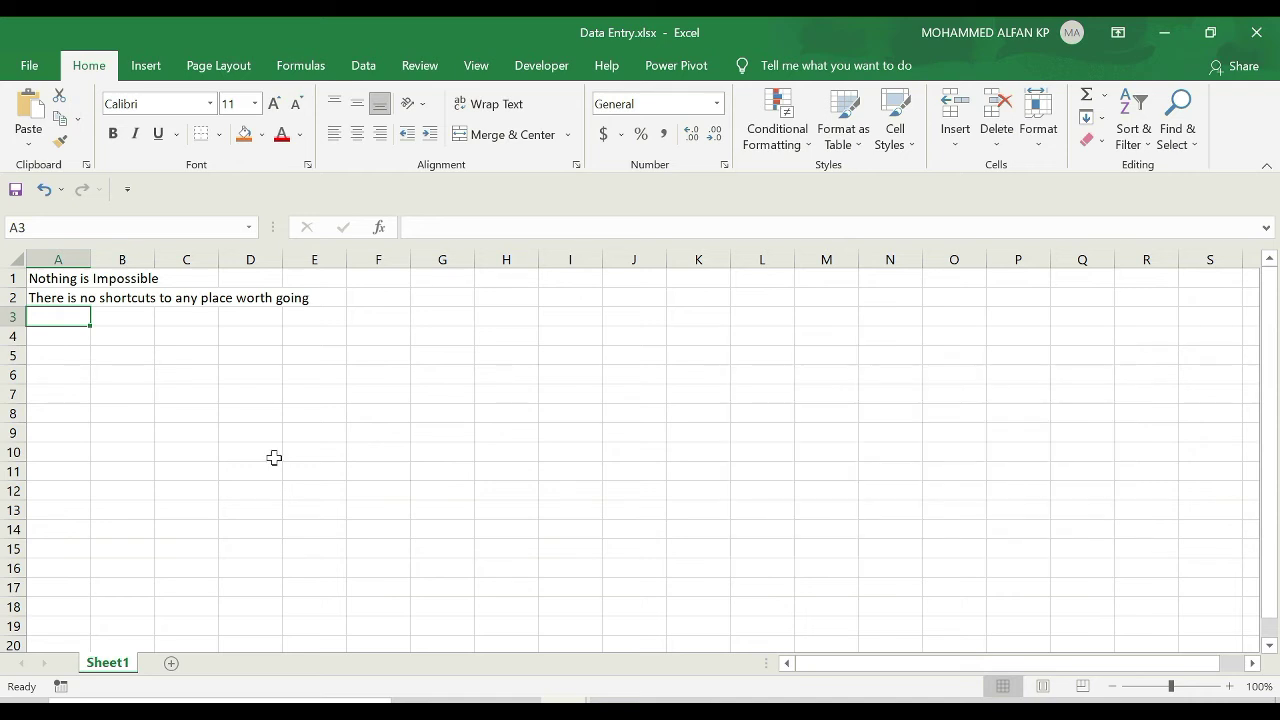
Step: Enter the person's name in cell A6, confirming it in place
click(74, 370)
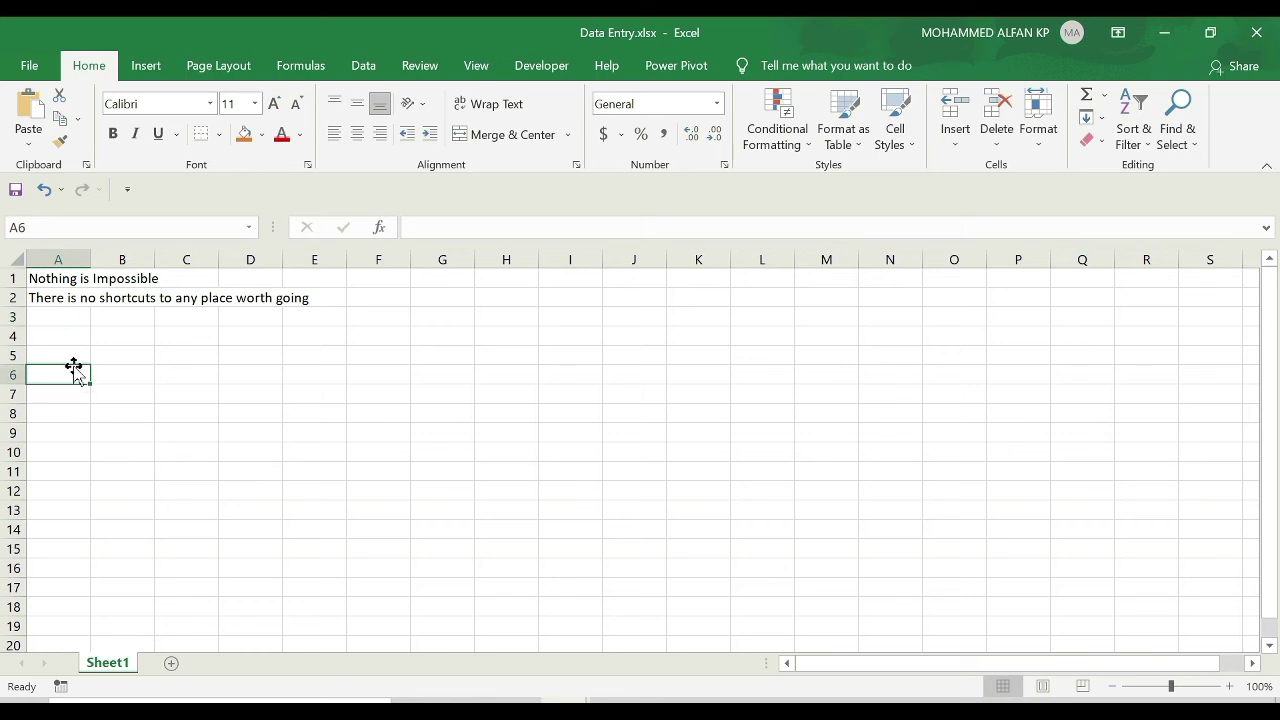
text(Rahul)
key(ctrl+Return)
Step: Enter 75 in cell B6 beside the name
key(Tab)
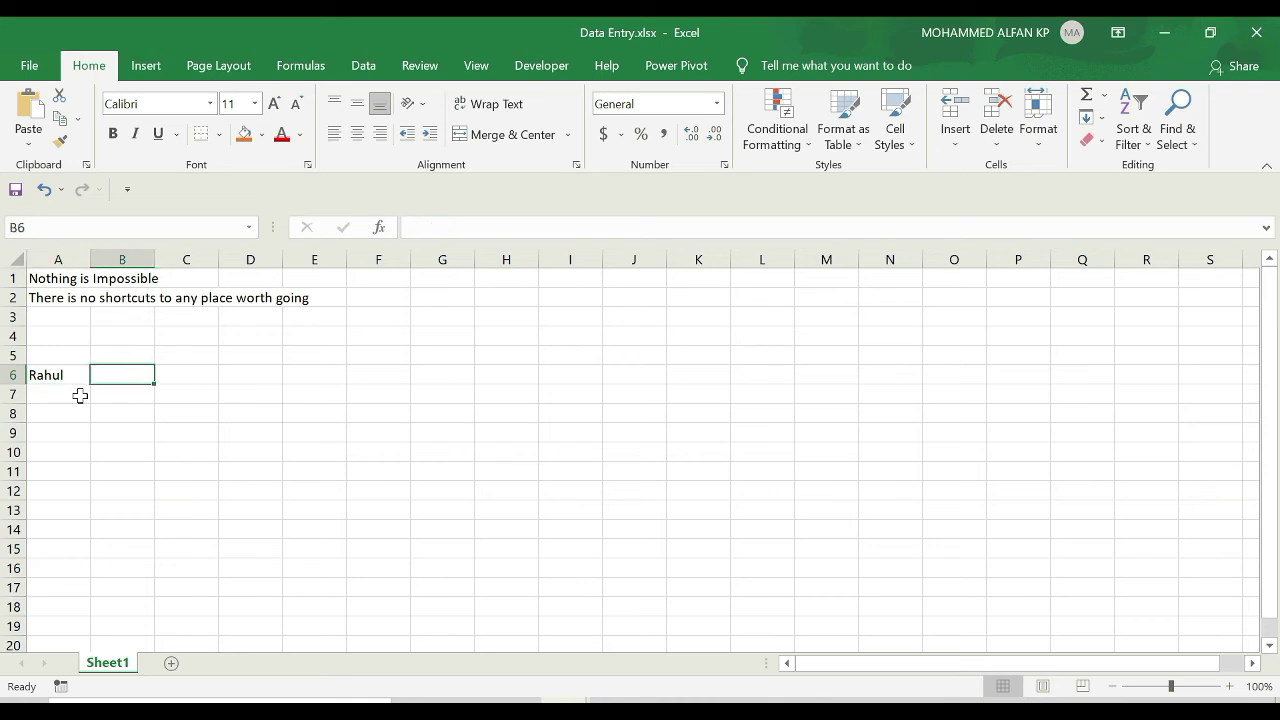
text(75)
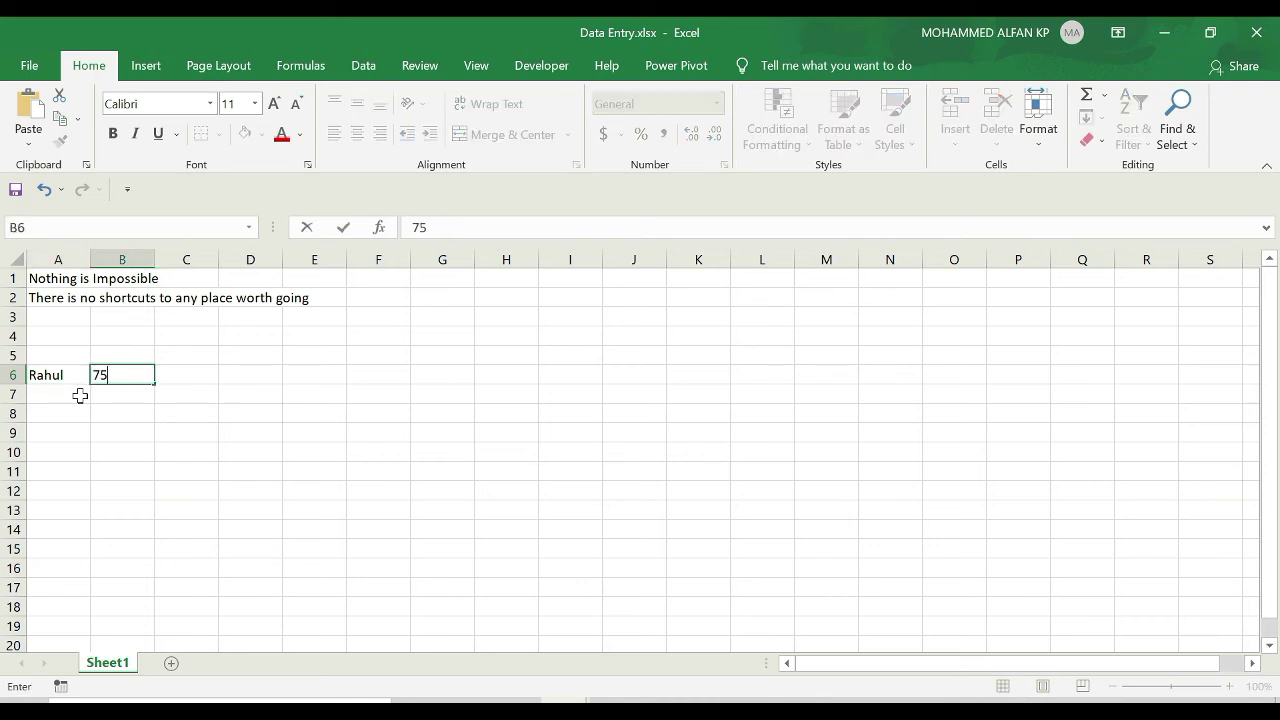
key(Return)
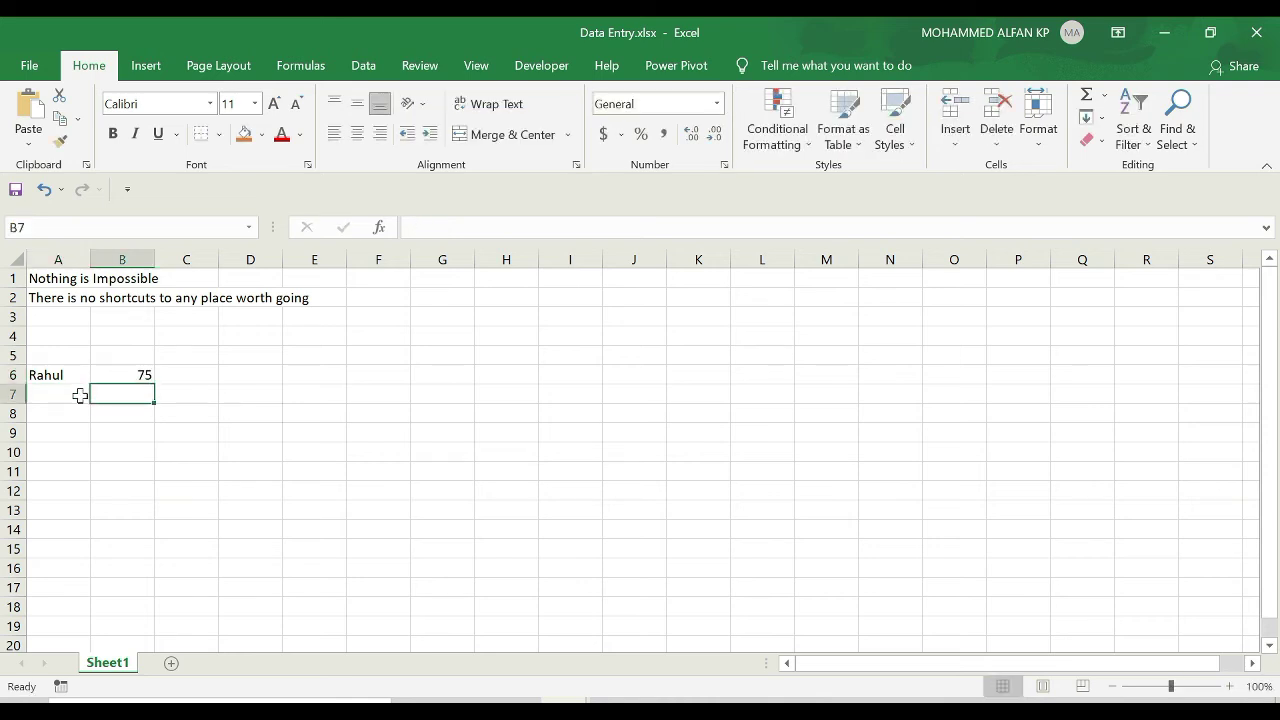
key(Up)
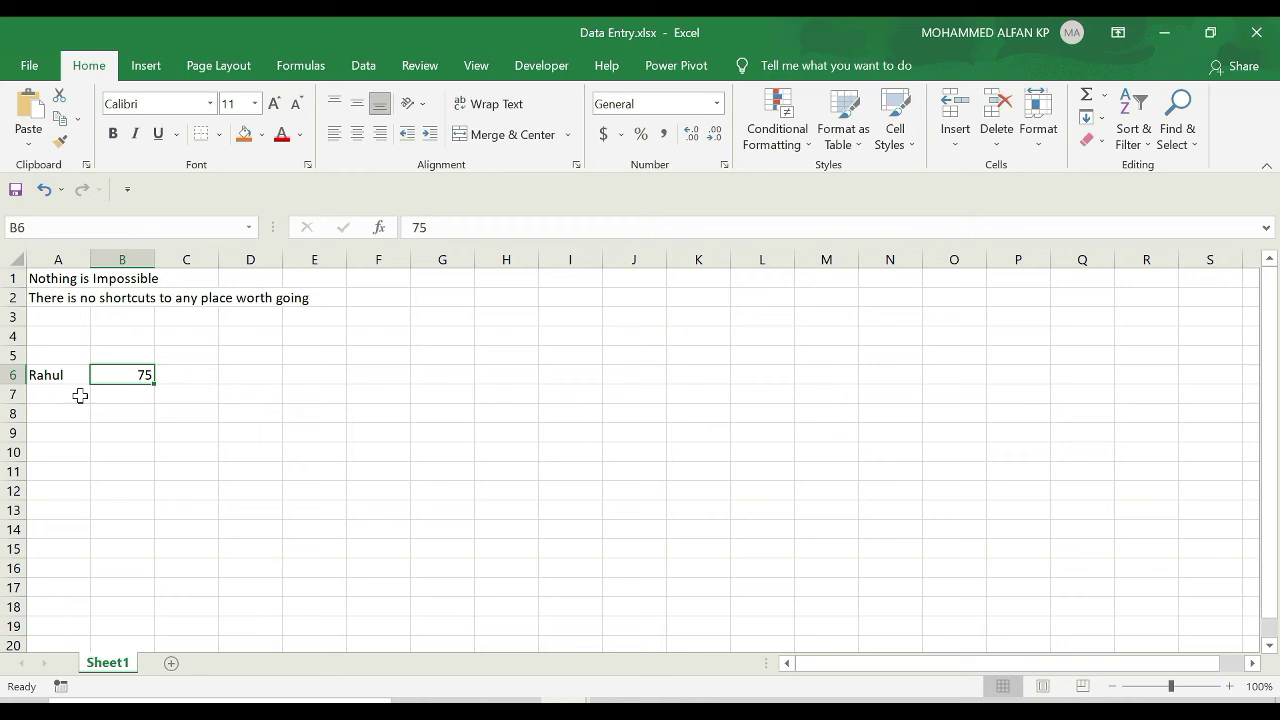
key(Left)
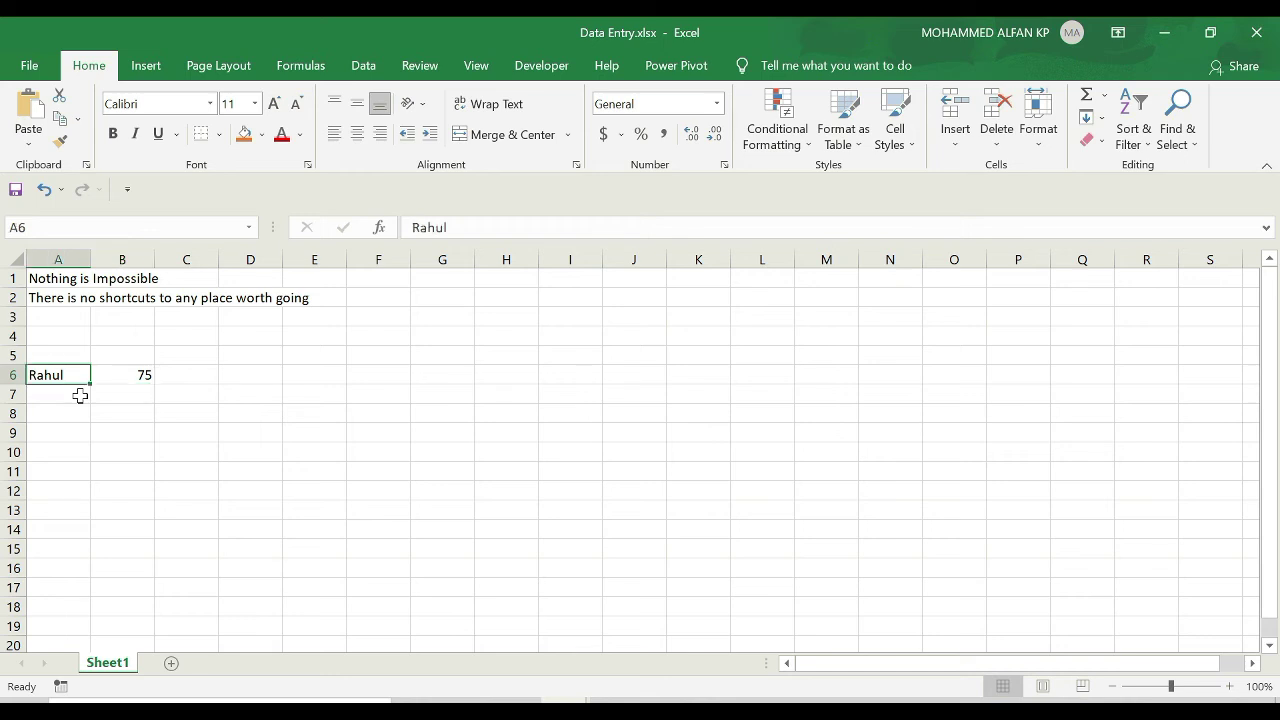
key(Right)
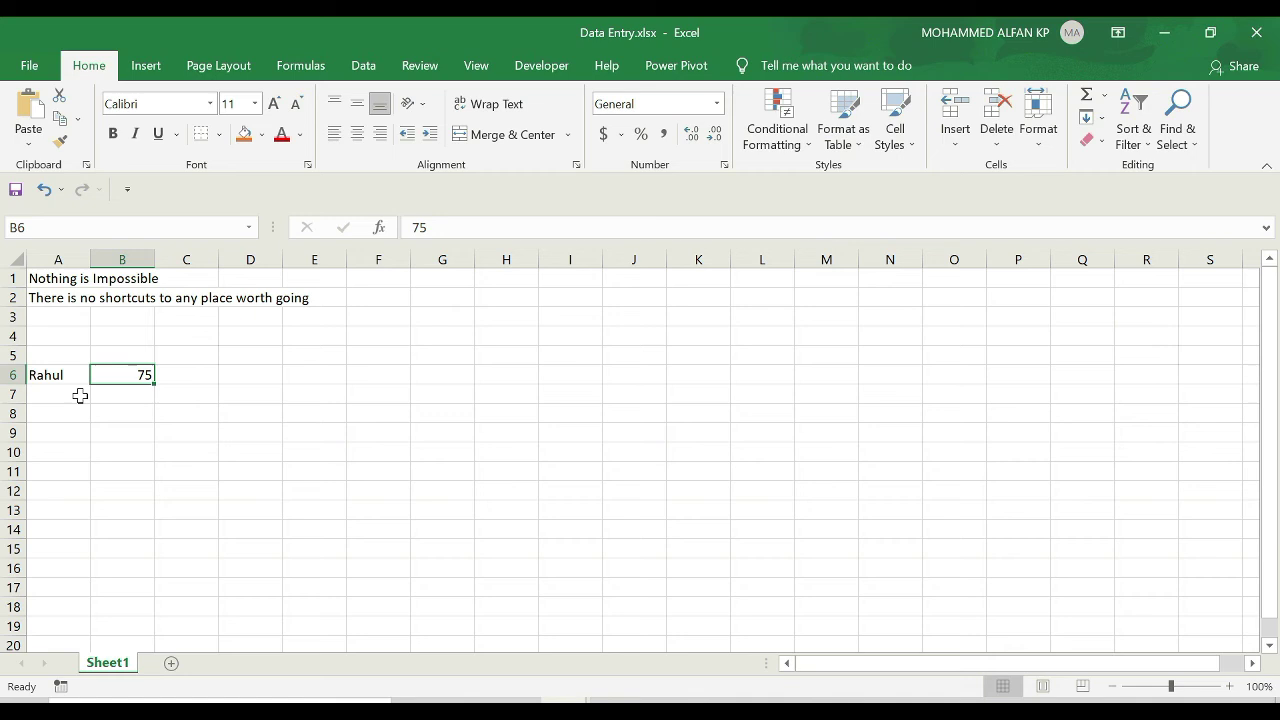
key(Right)
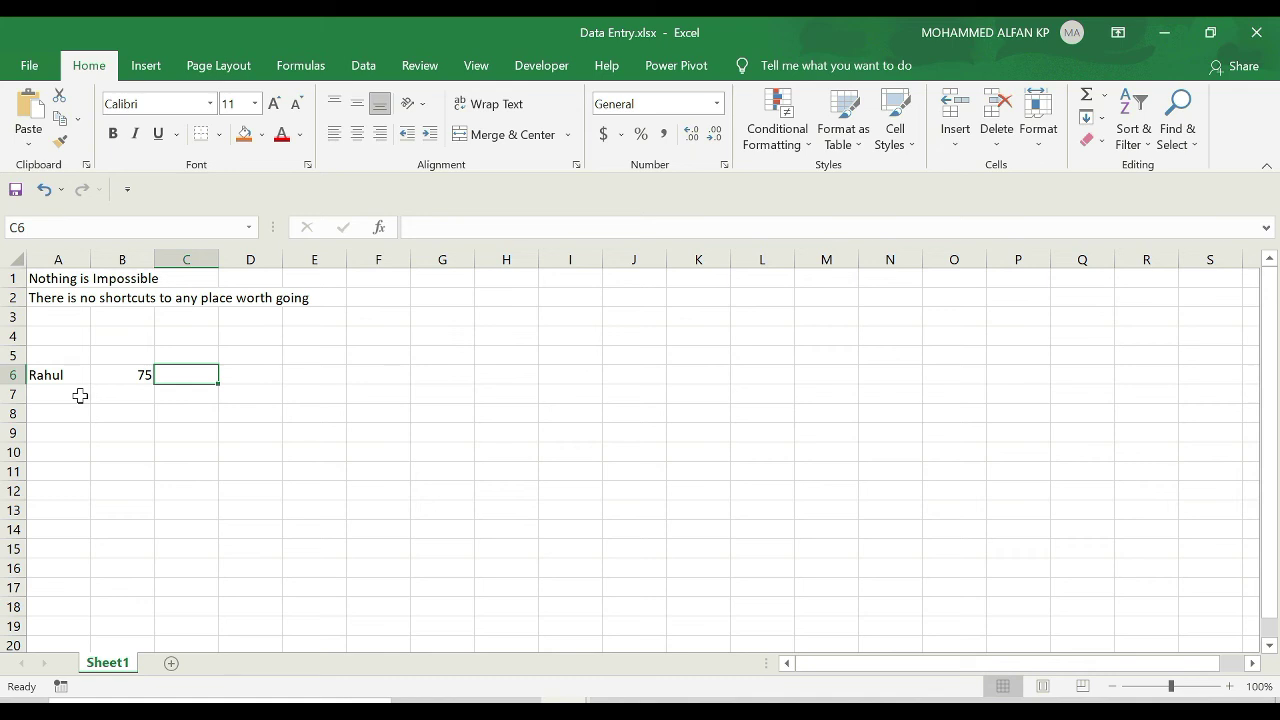
Step: Enter 95 in cell E6
key(Right)
key(Right)
text(95)
key(Return)
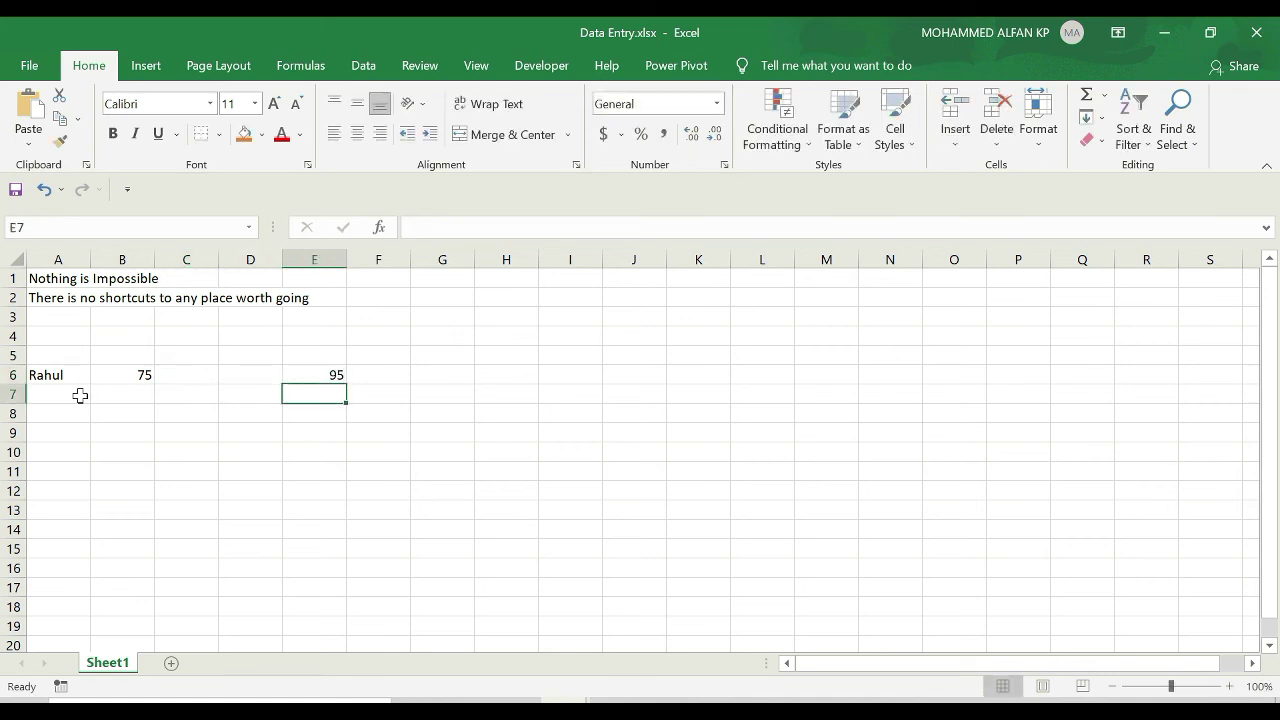
key(Up)
key(Left)
key(Left)
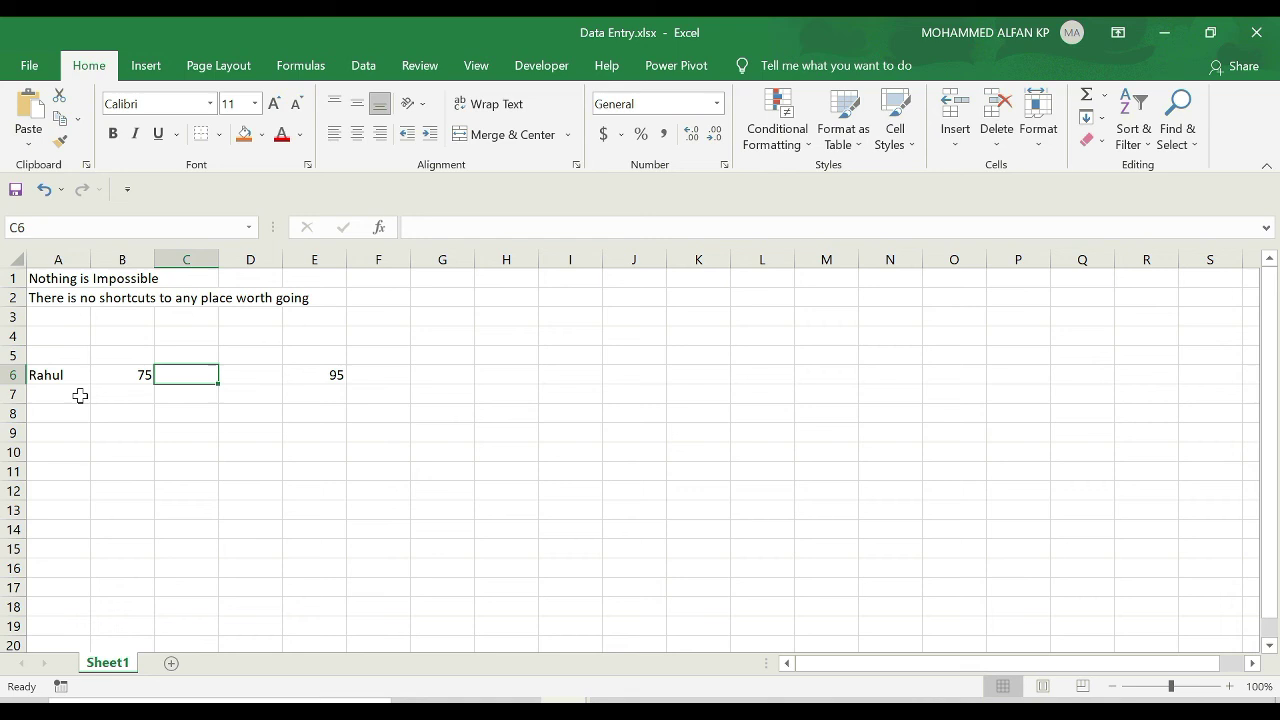
Step: Build the formula =E6-B6 in C6 so it shows 20
text(=)
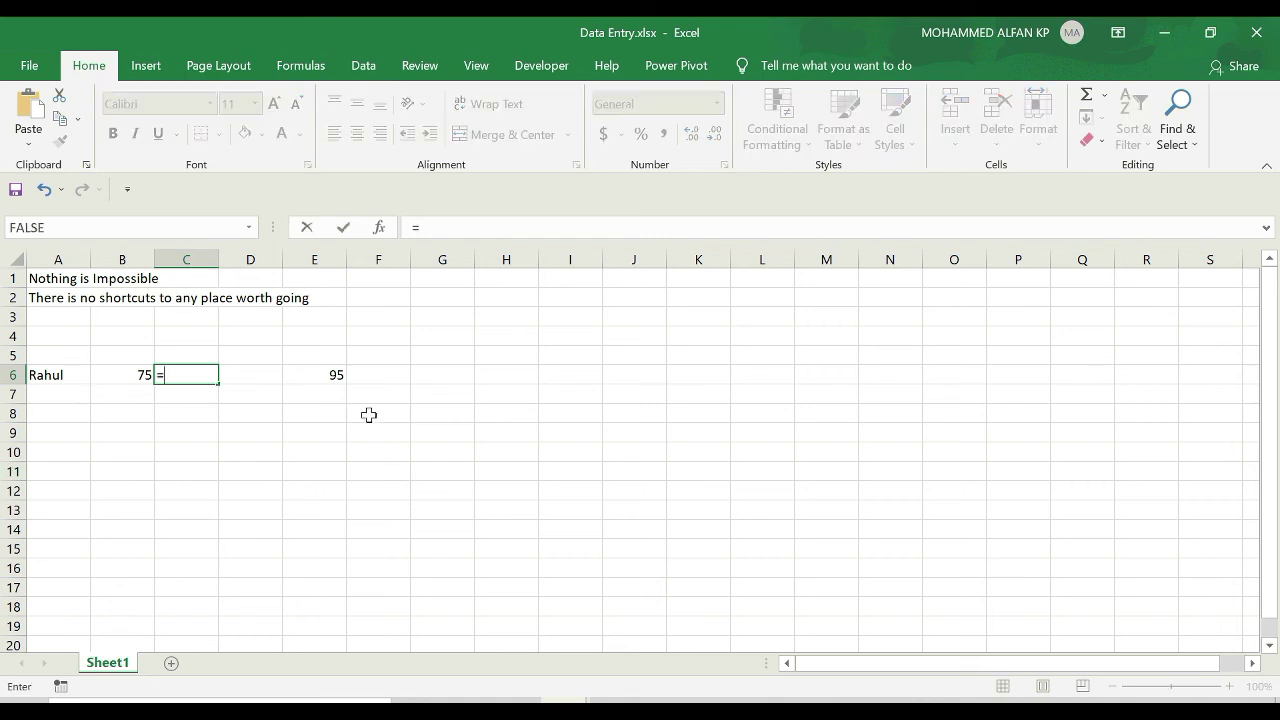
click(337, 373)
text(-)
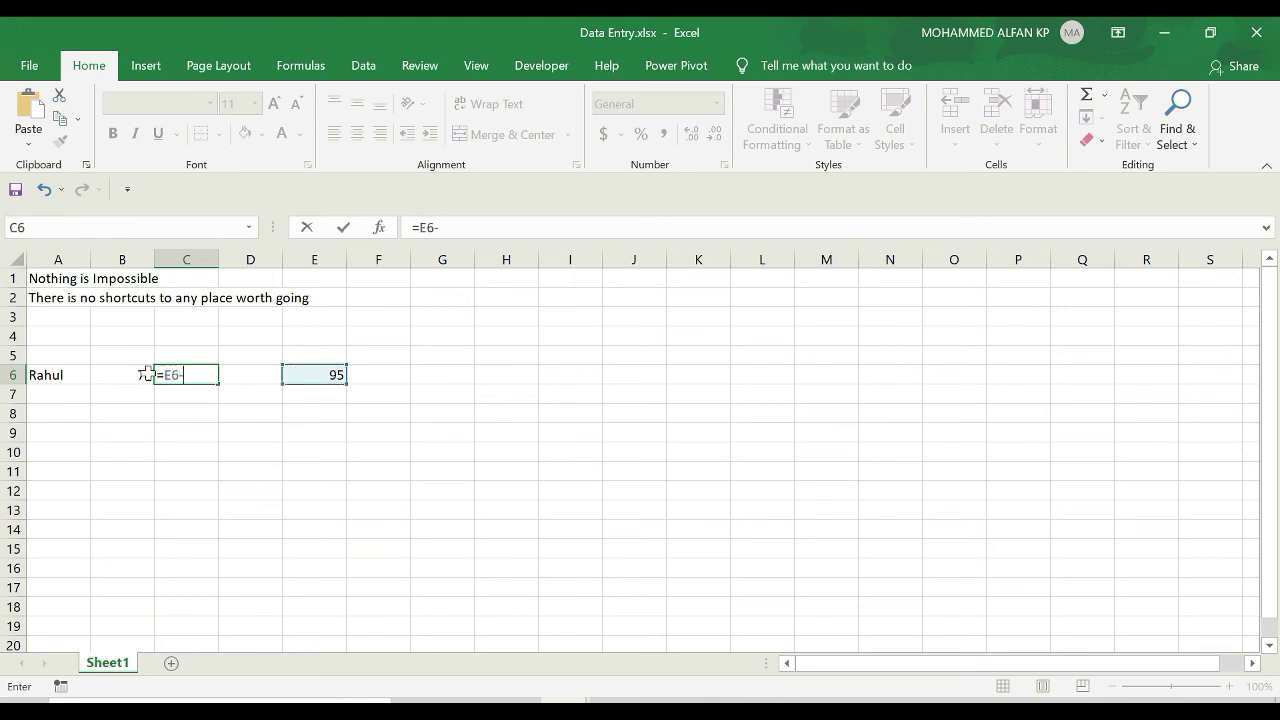
click(140, 373)
key(Return)
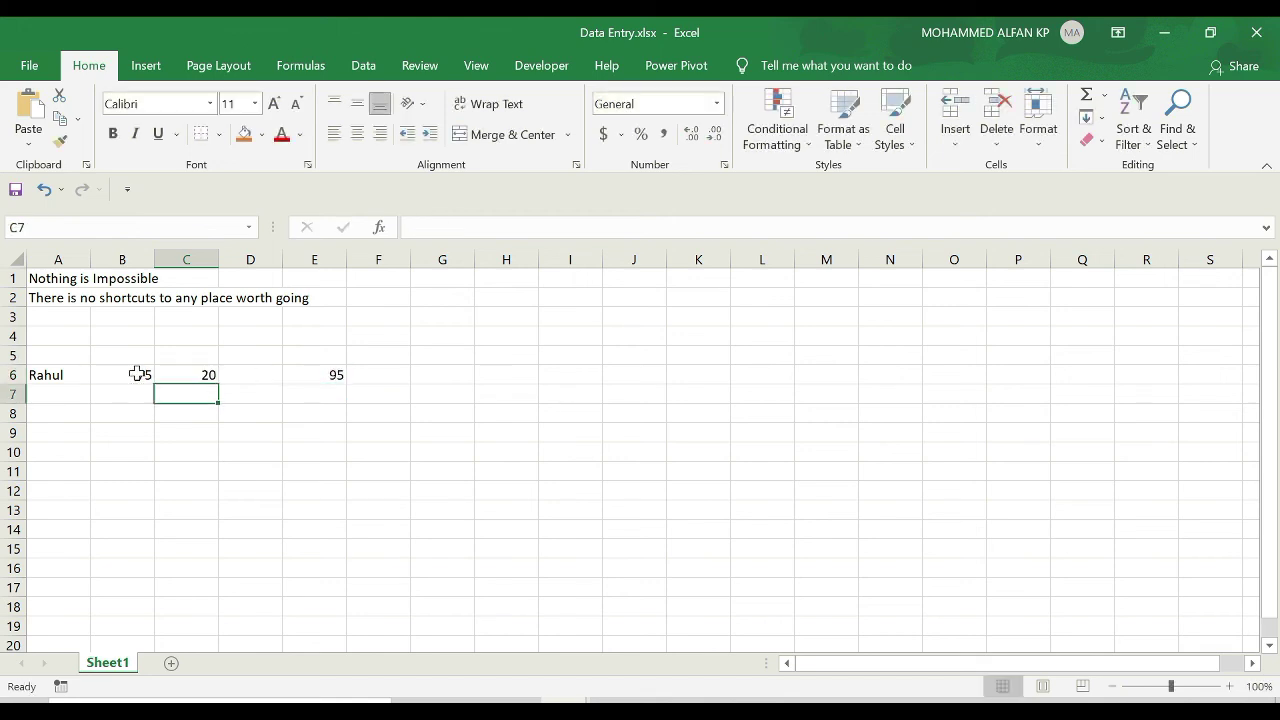
key(Up)
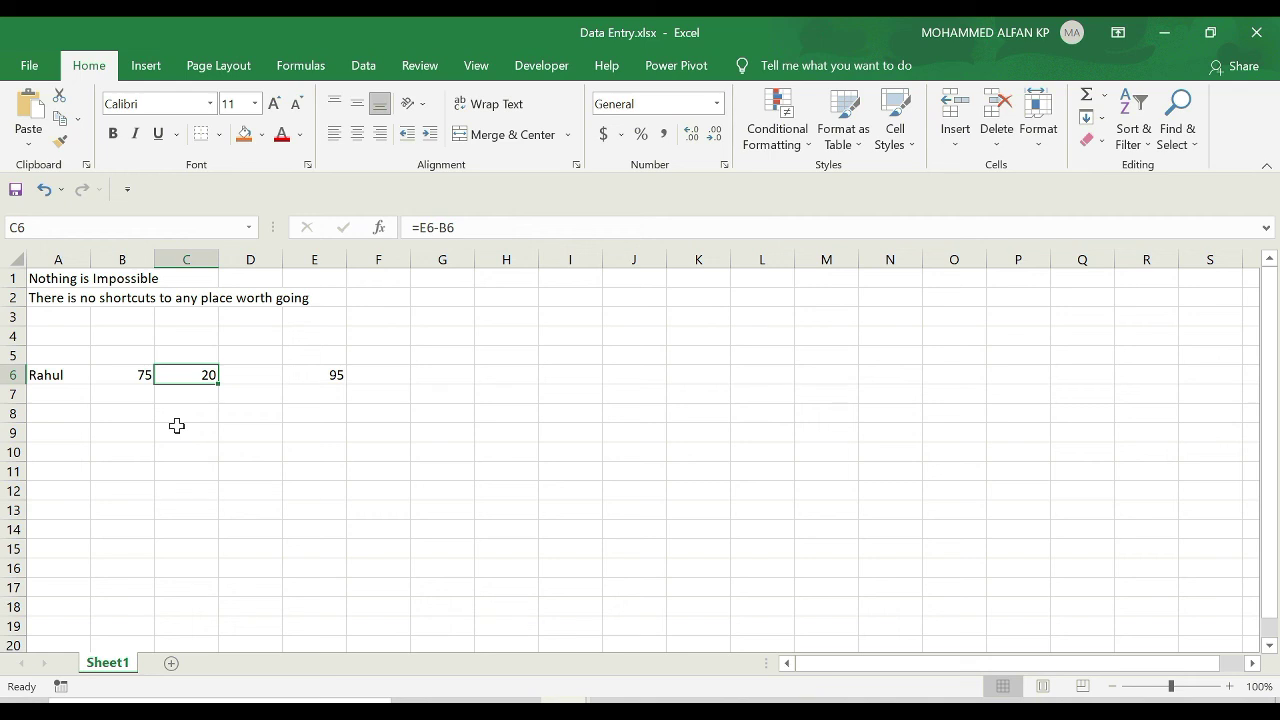